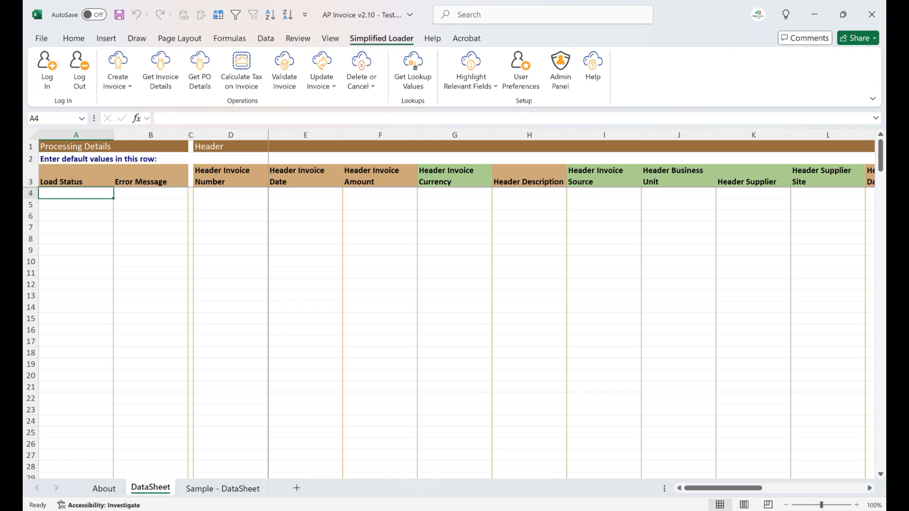
Step: Insert a column before Header Invoice Source and fill its row 3 header with Header Conversion Rate Type, copied from the About sheet as values
right_click(586, 135)
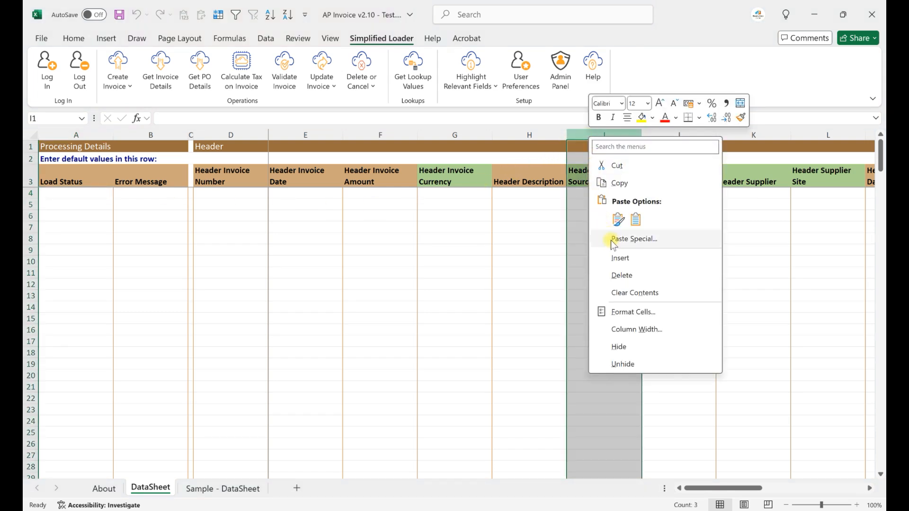
click(616, 258)
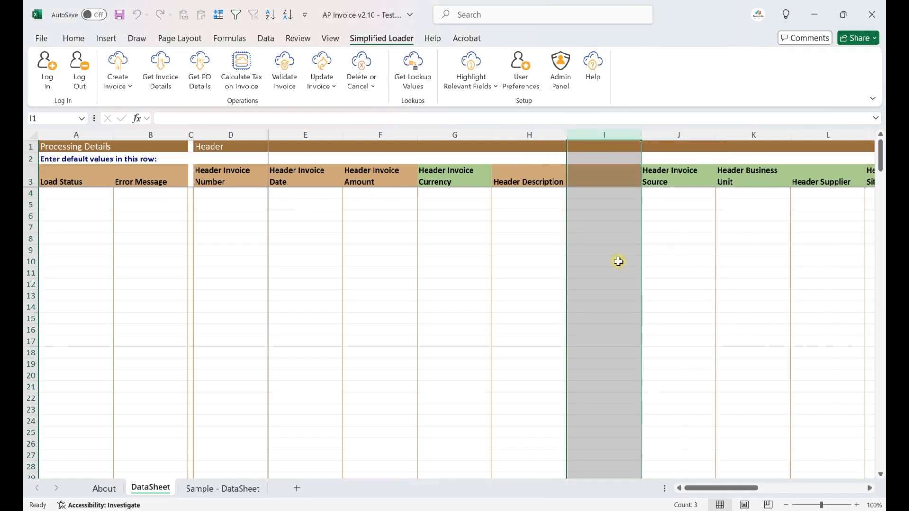
click(588, 183)
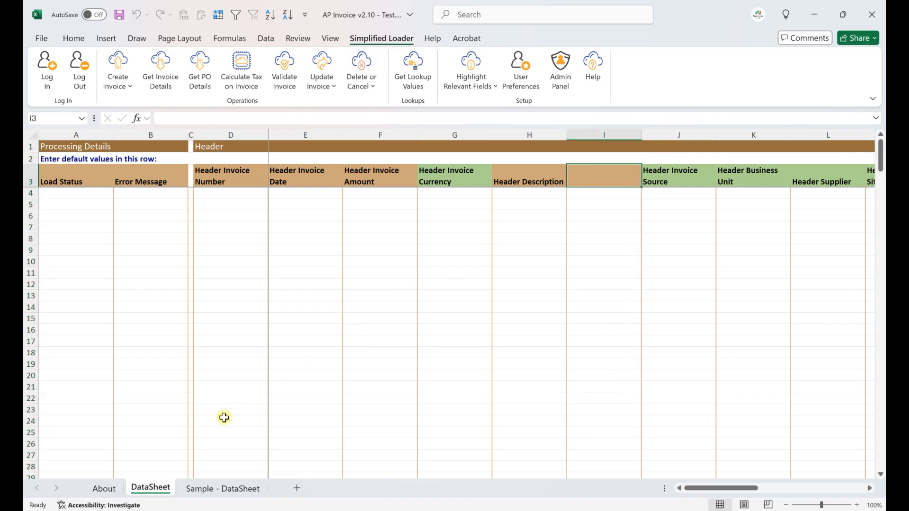
click(108, 489)
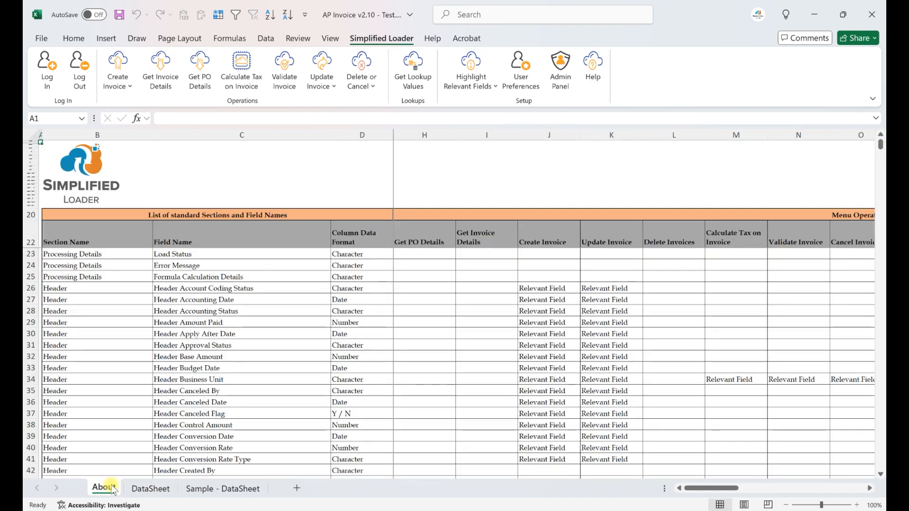
click(179, 460)
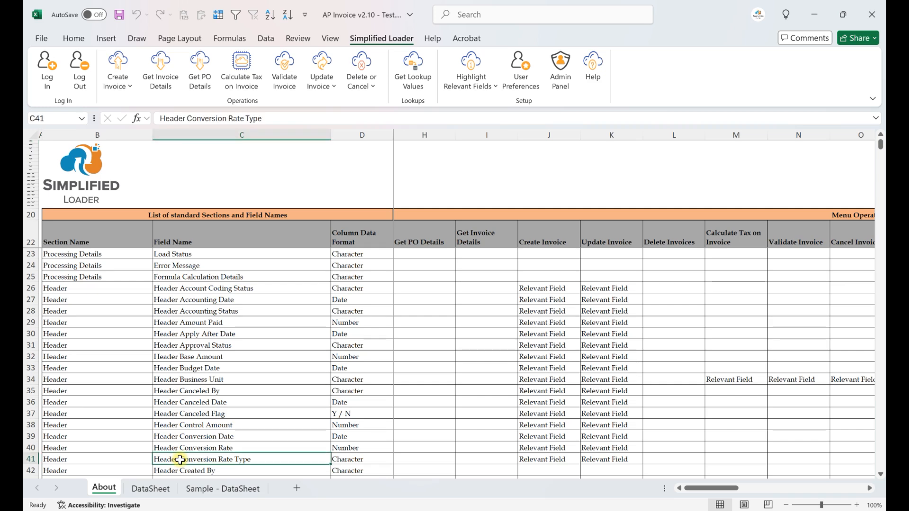
key(ctrl+c)
click(159, 487)
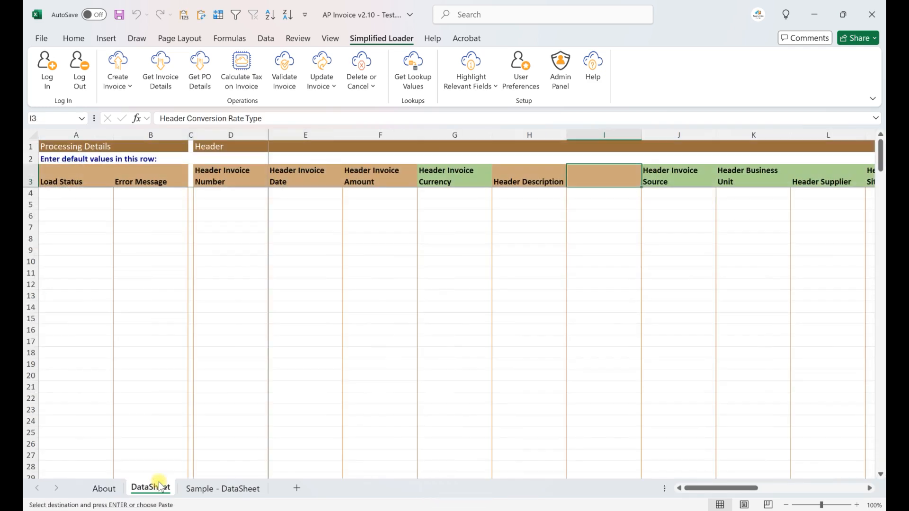
right_click(601, 181)
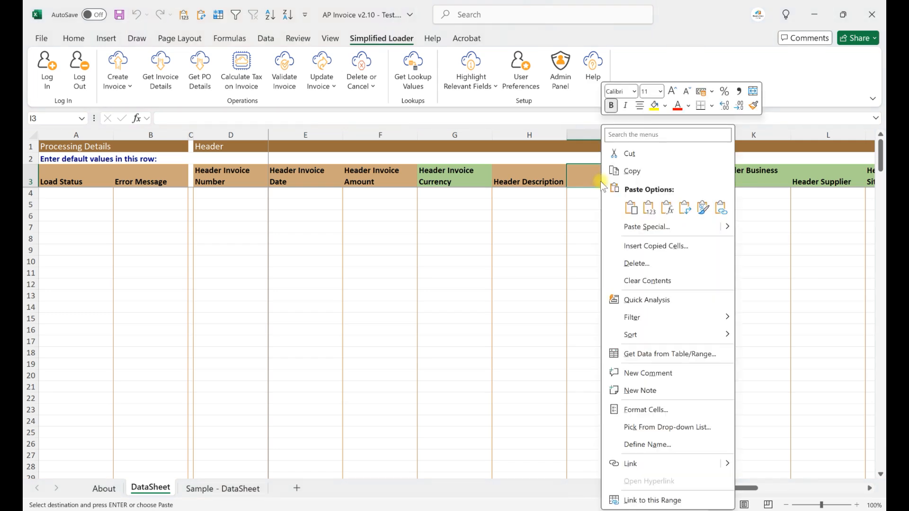
click(649, 208)
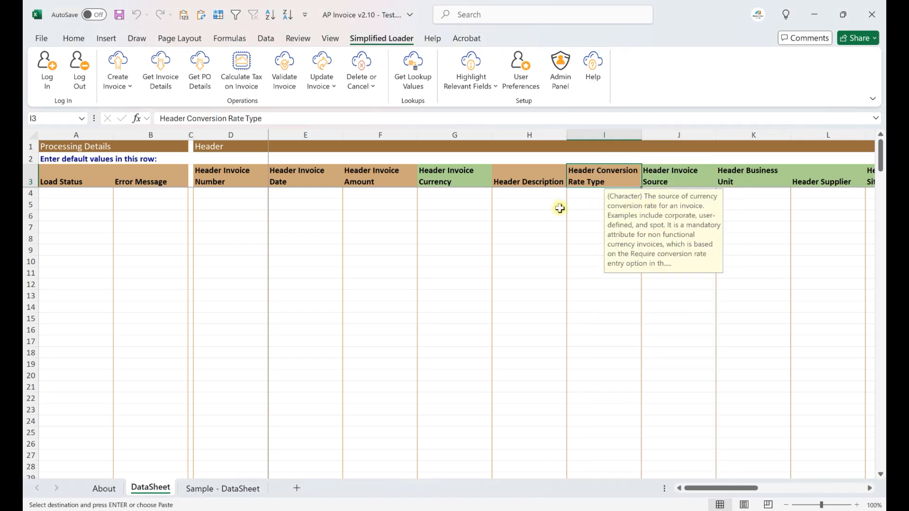
Step: Enter the formula =IF(G5 = "USD", "SL_NULL", "Corporate") in cell H5, under Header Description
click(541, 206)
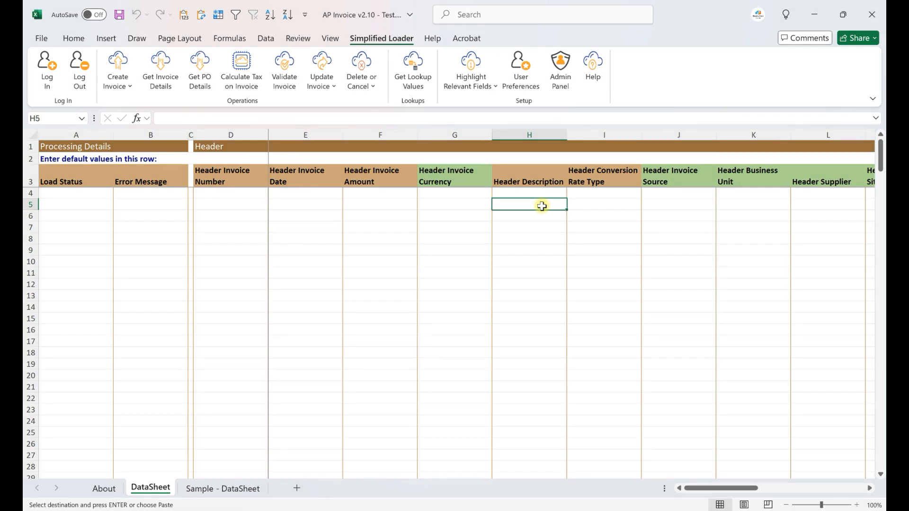
text(=if)
key(Tab)
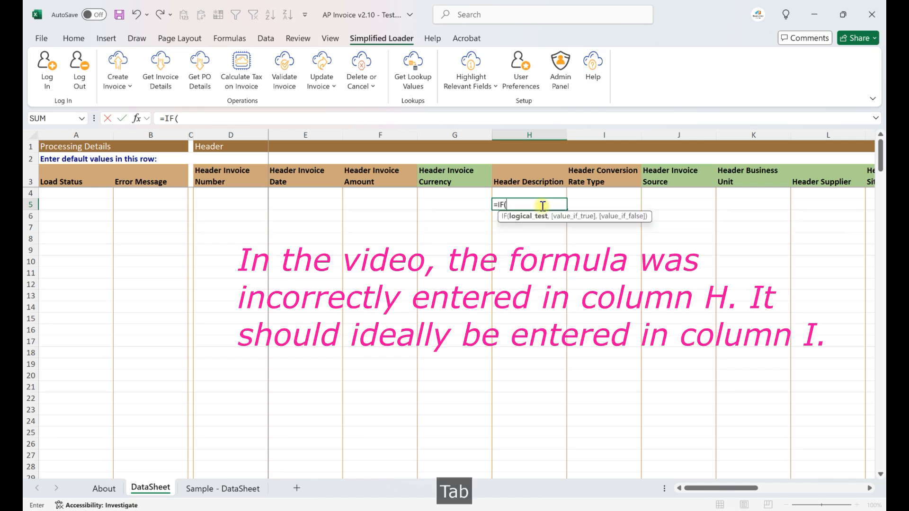
click(466, 205)
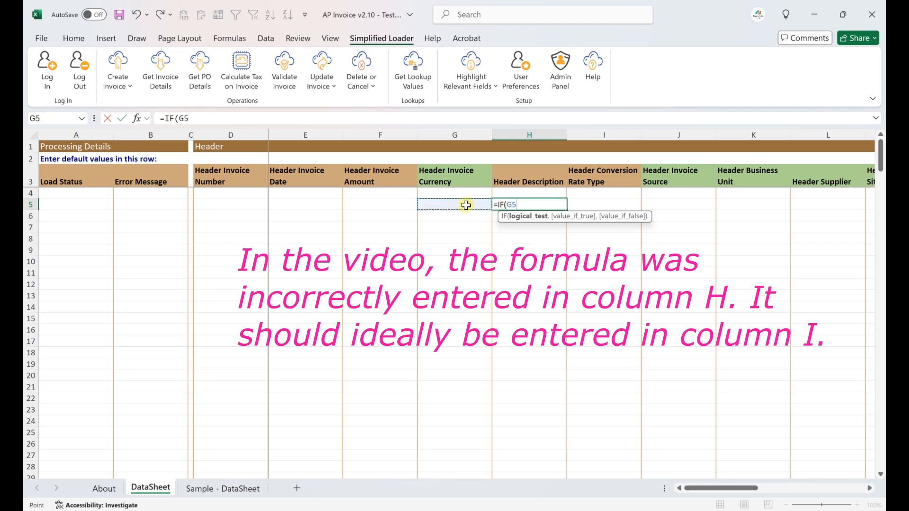
text(=)
text( "US)
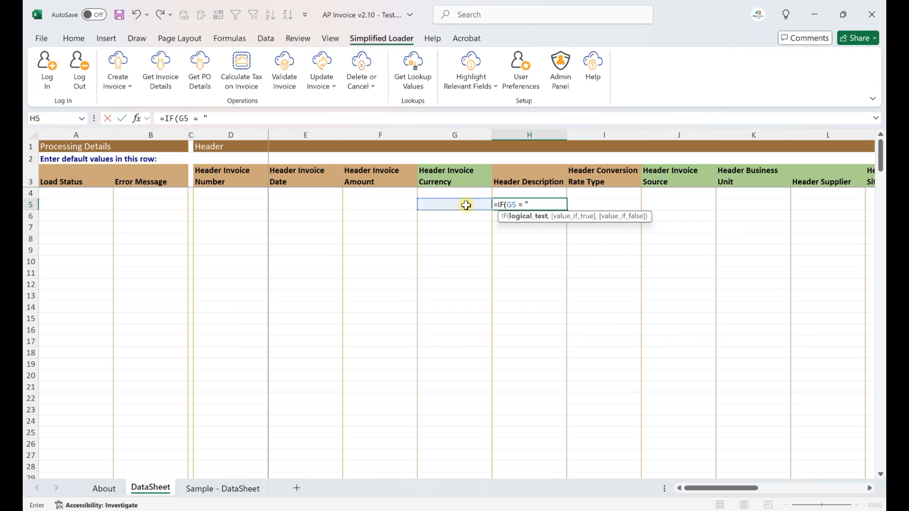
text(D")
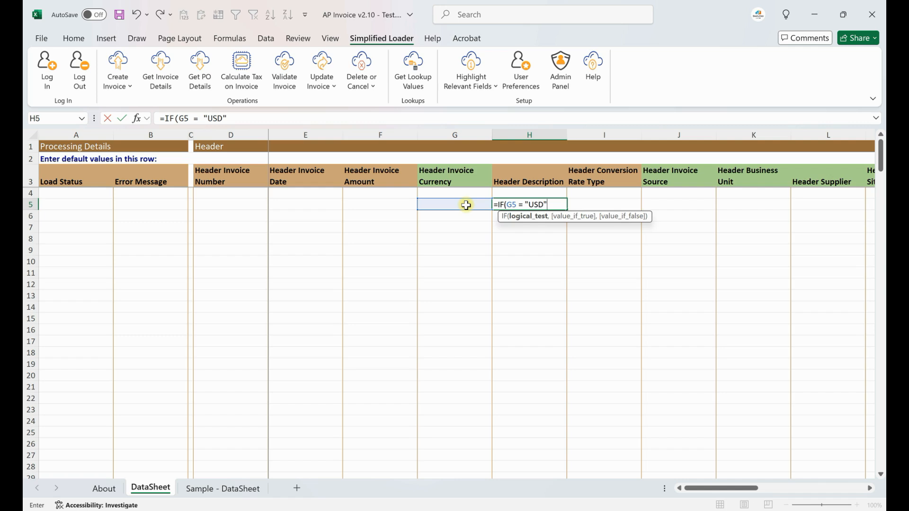
text(, "SL_NULL")
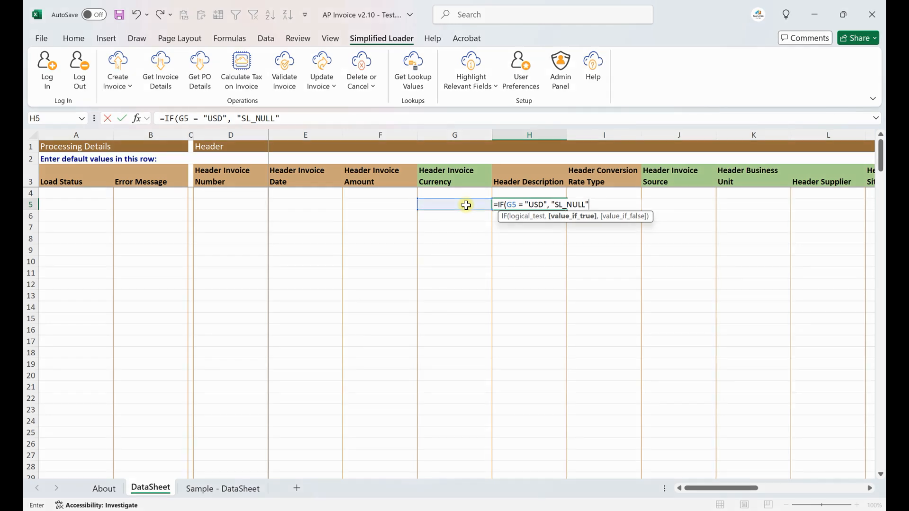
text(,)
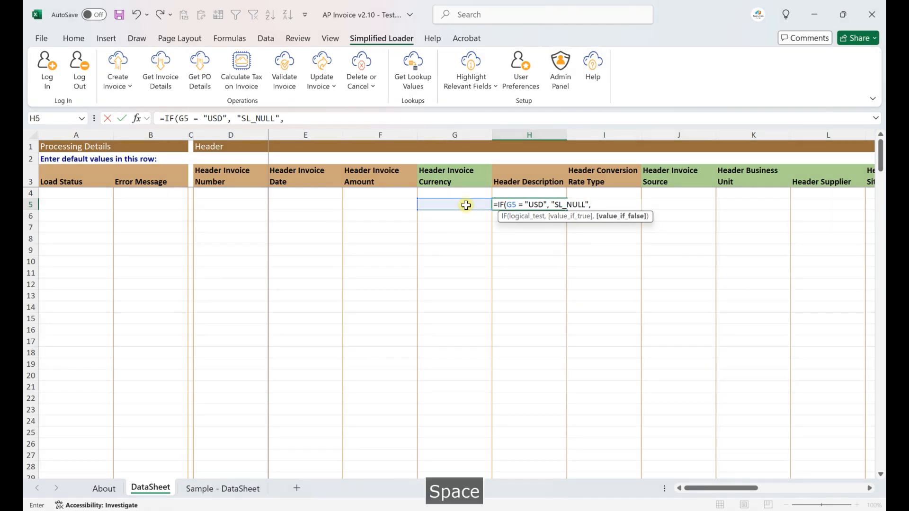
text( "Corpor)
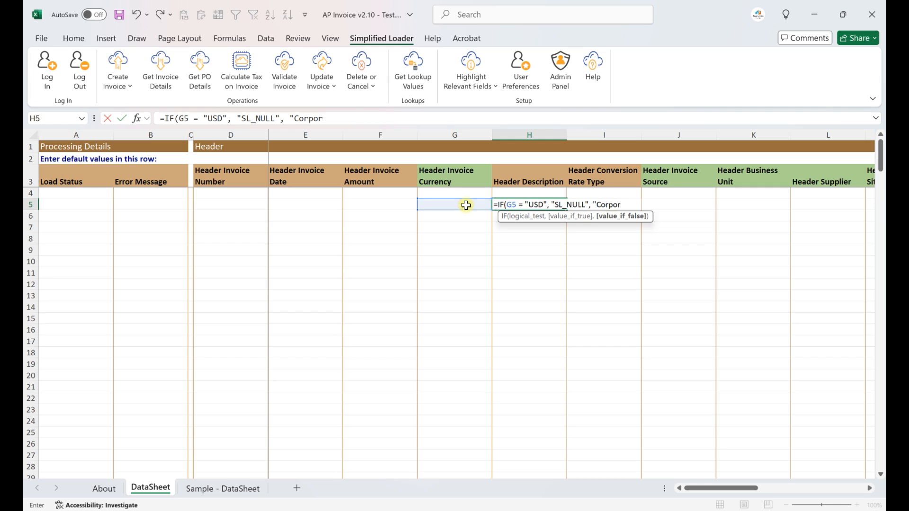
text(ate"))
key(Return)
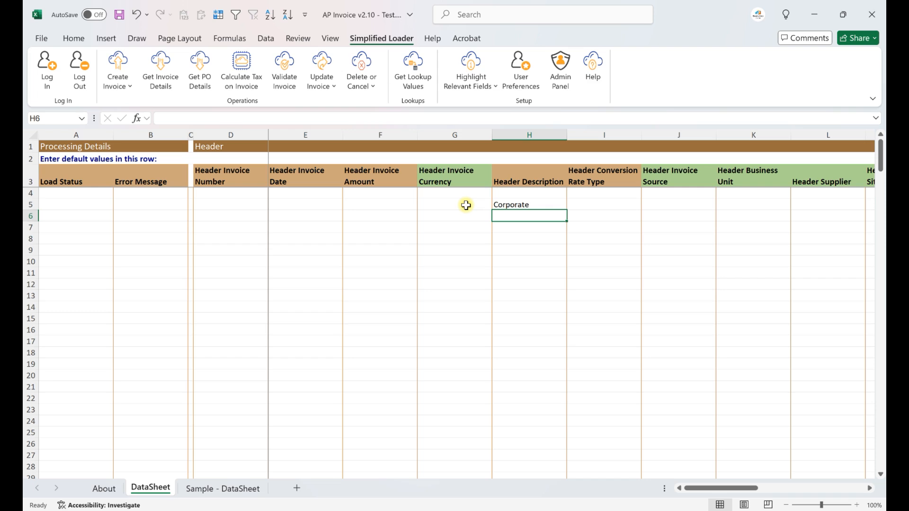
Step: Open the Admin Panel's Excel Formula Based - Derive Field Value control and convert the formula in cell H5 to a Simplified Loader formula
click(510, 204)
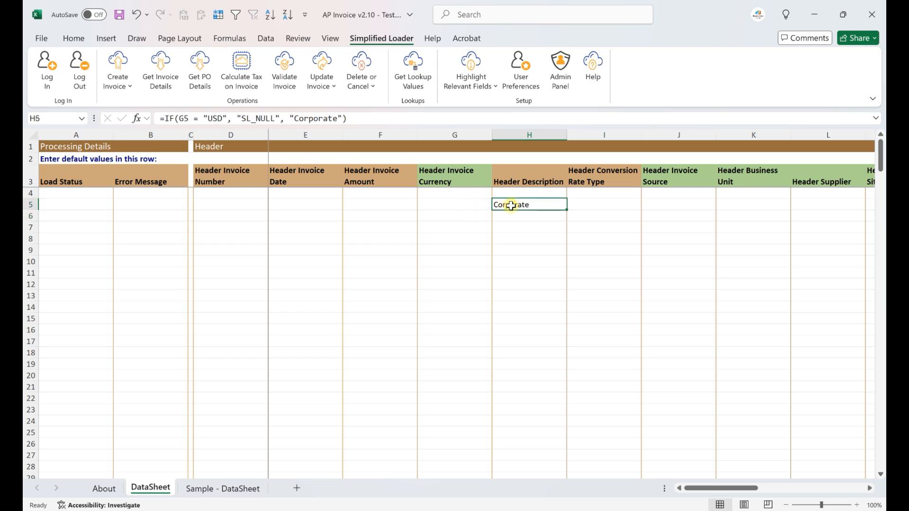
click(54, 119)
click(512, 219)
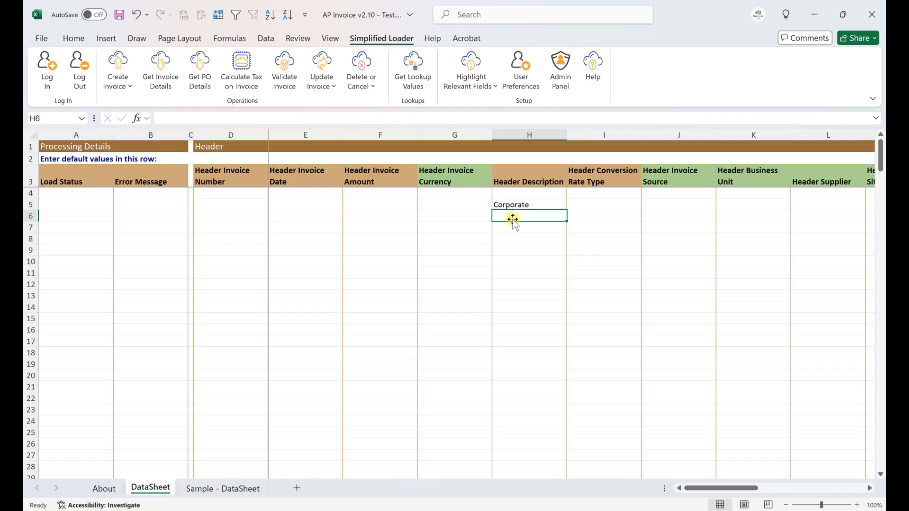
click(560, 78)
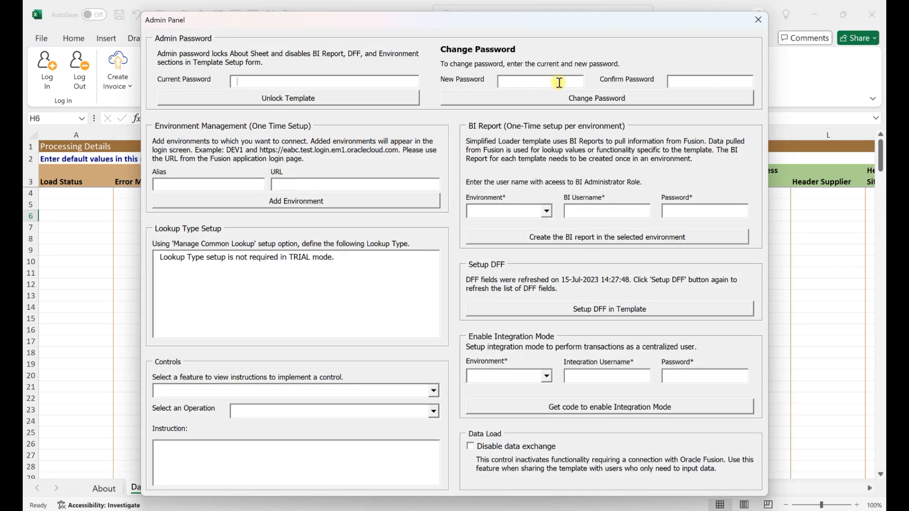
click(433, 391)
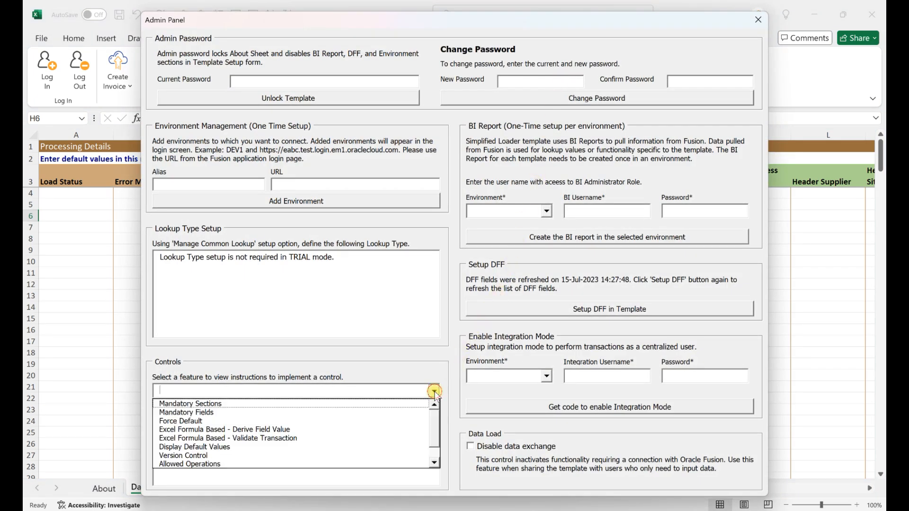
click(373, 431)
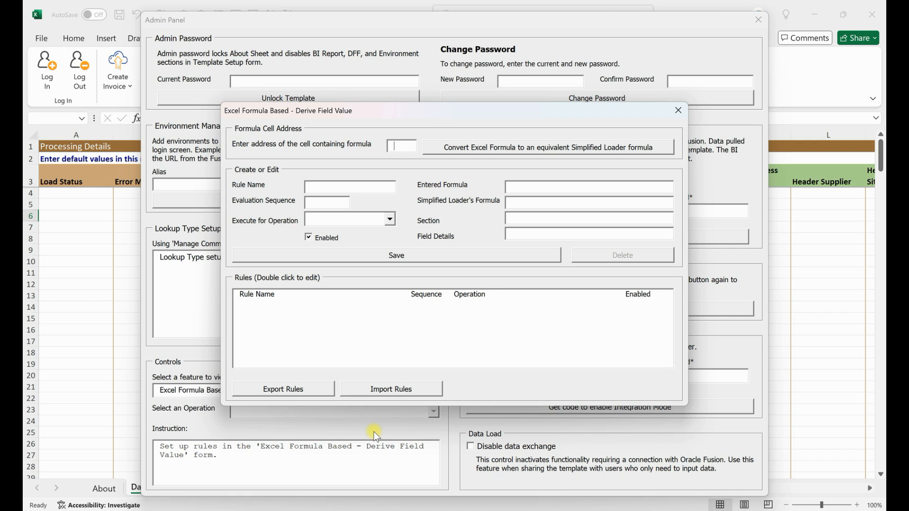
click(396, 145)
text(H5)
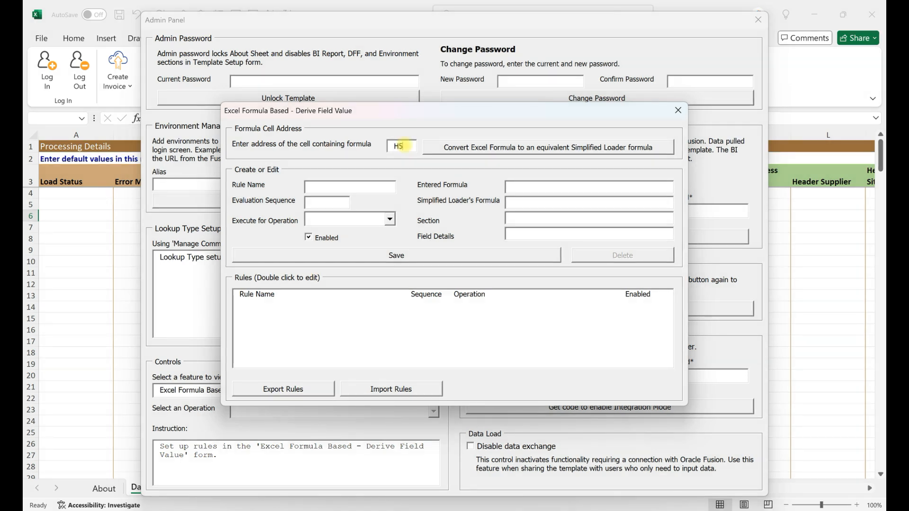
click(441, 152)
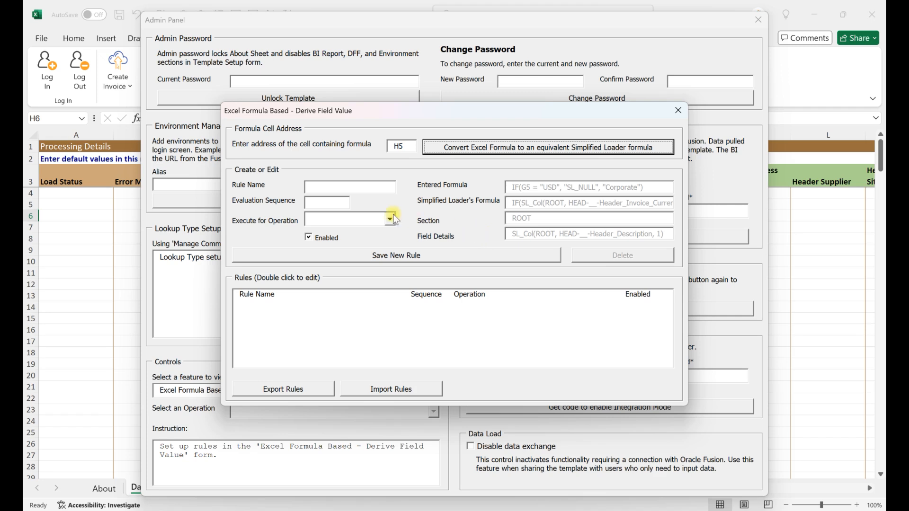
Step: Save the converted formula as rule Derive Rate Type with evaluation sequence 10 for the Create Invoice operation, and close the admin forms
click(345, 188)
text(D)
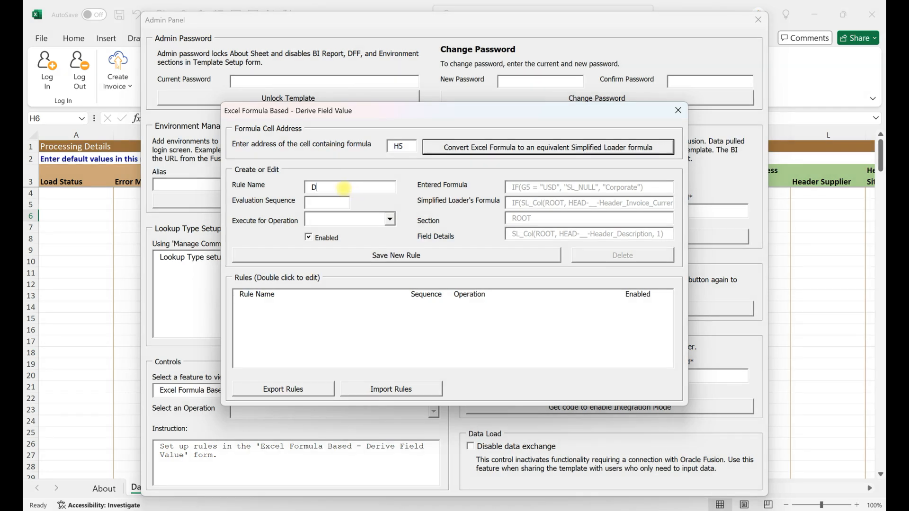
text(erive Rate Type)
click(326, 203)
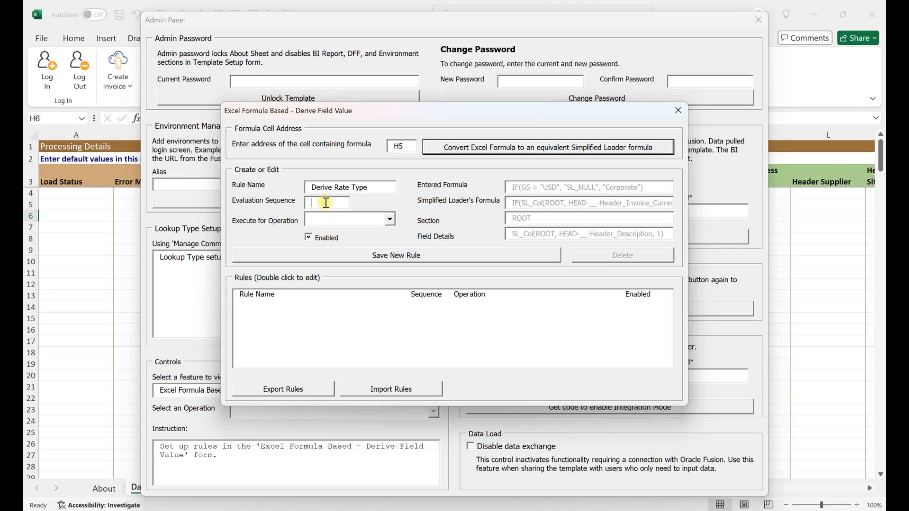
text(10)
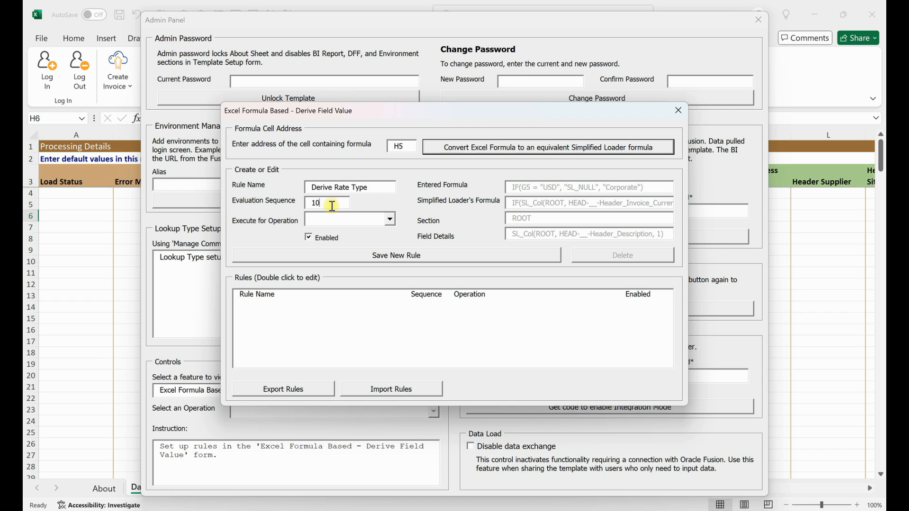
click(389, 220)
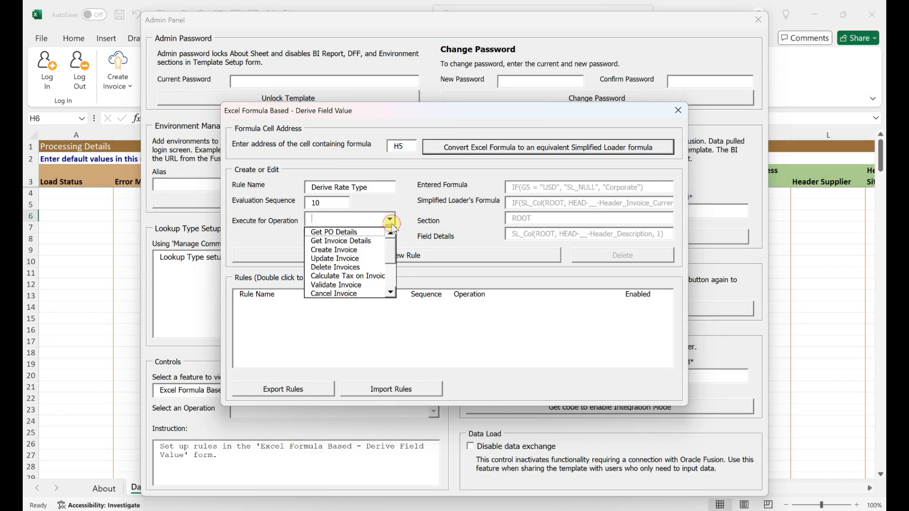
click(368, 250)
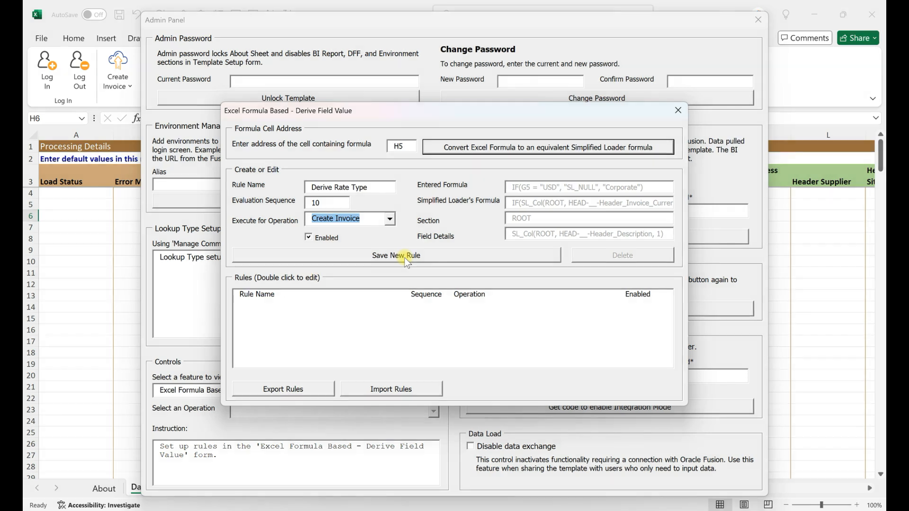
click(405, 259)
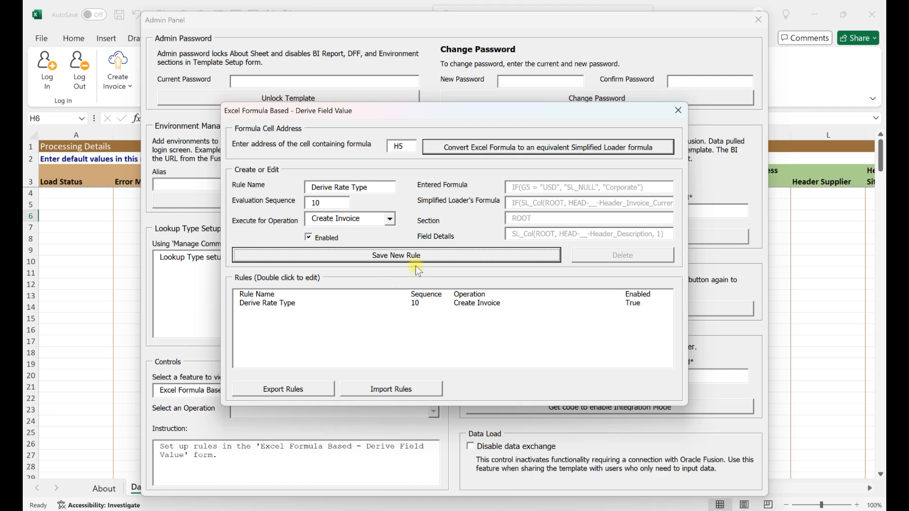
click(678, 116)
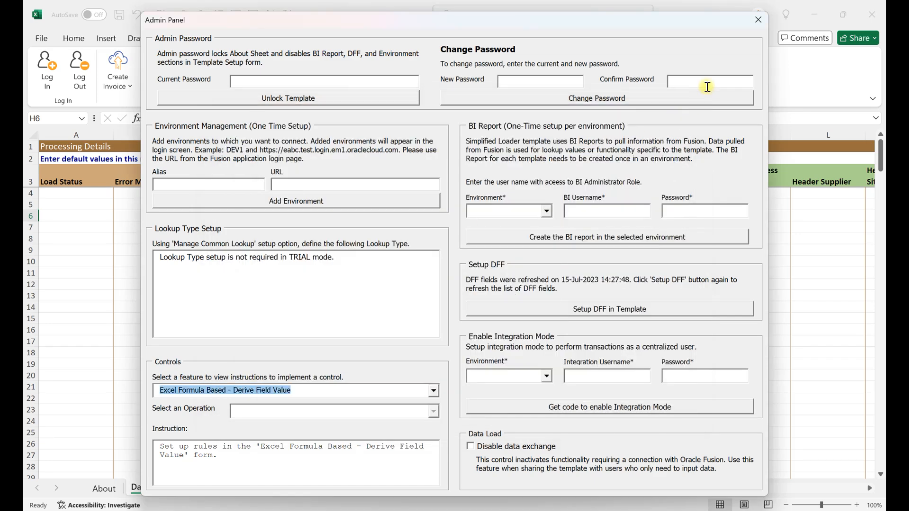
click(757, 25)
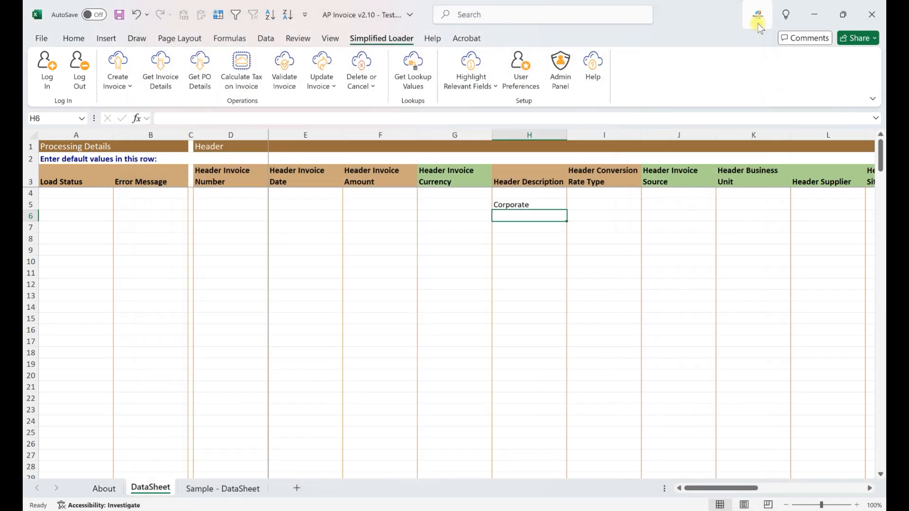
Step: Replace the DataSheet contents with a copy of the entire Sample - DataSheet sheet, pasted from cell A1
click(237, 487)
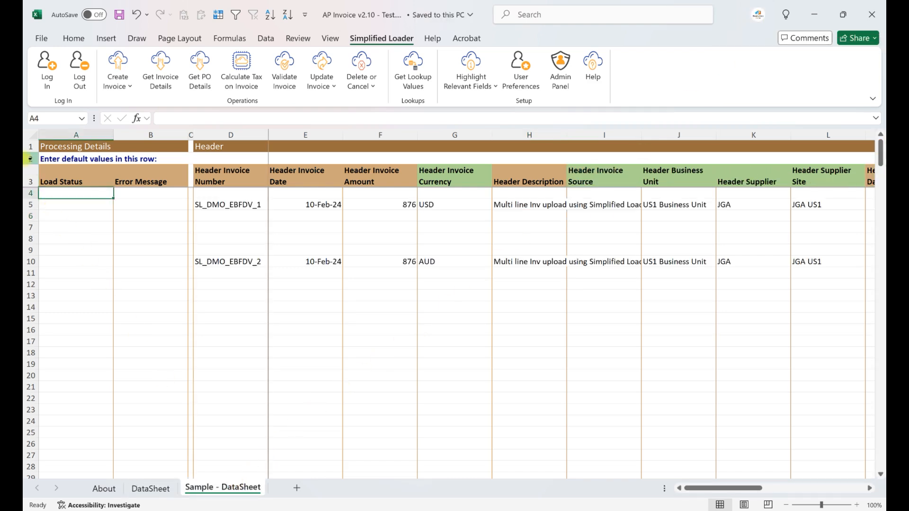
click(29, 136)
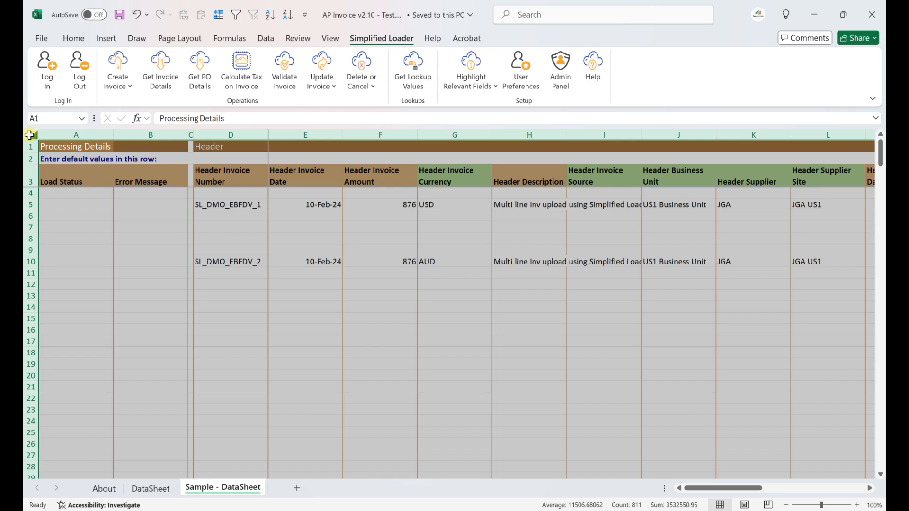
key(ctrl+c)
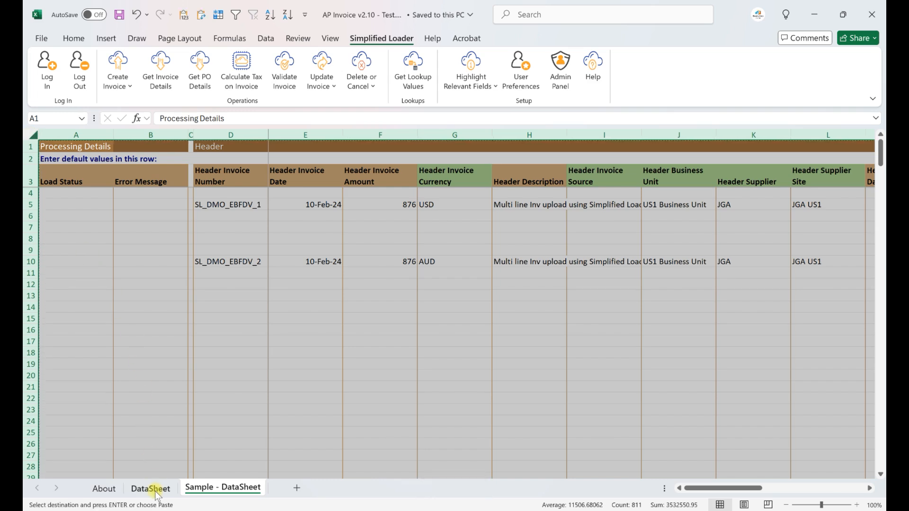
click(154, 490)
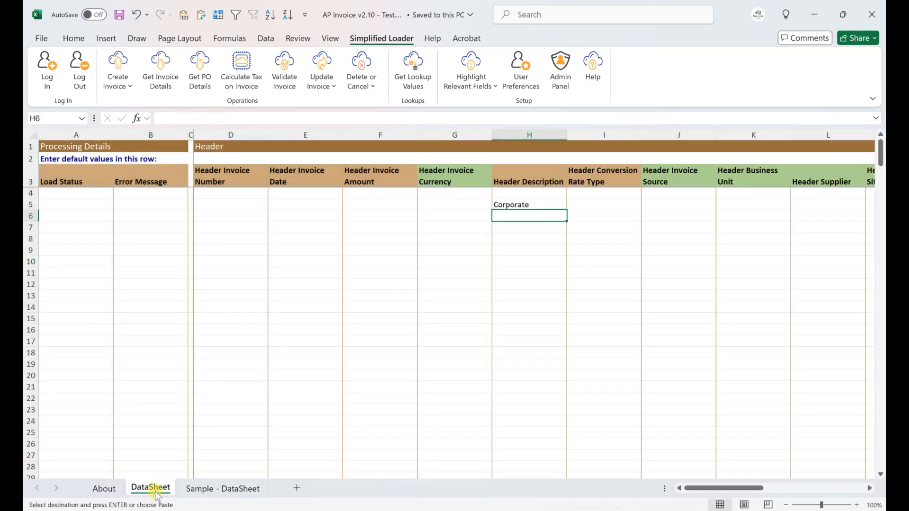
click(62, 147)
key(ctrl+v)
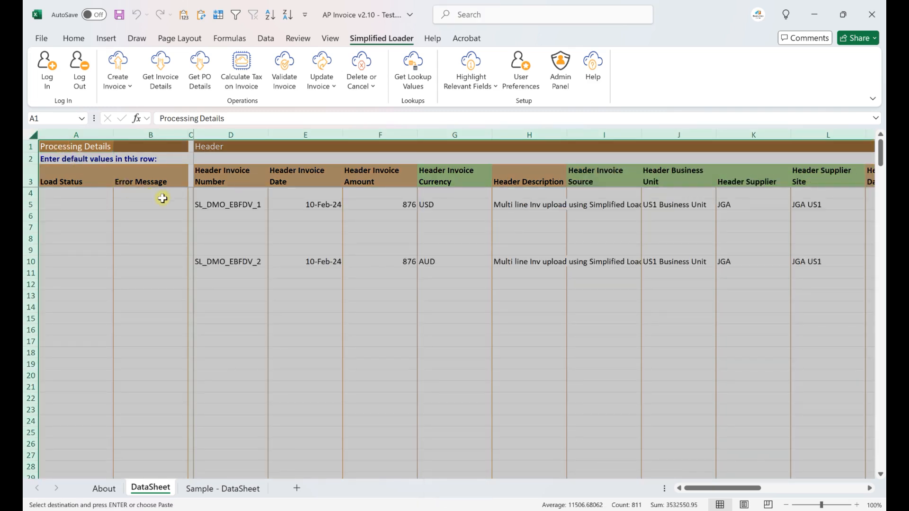
Step: Check the currencies of the two sample invoices in G5 and G10, and run Create Invoice on rows 5 to 19
click(463, 204)
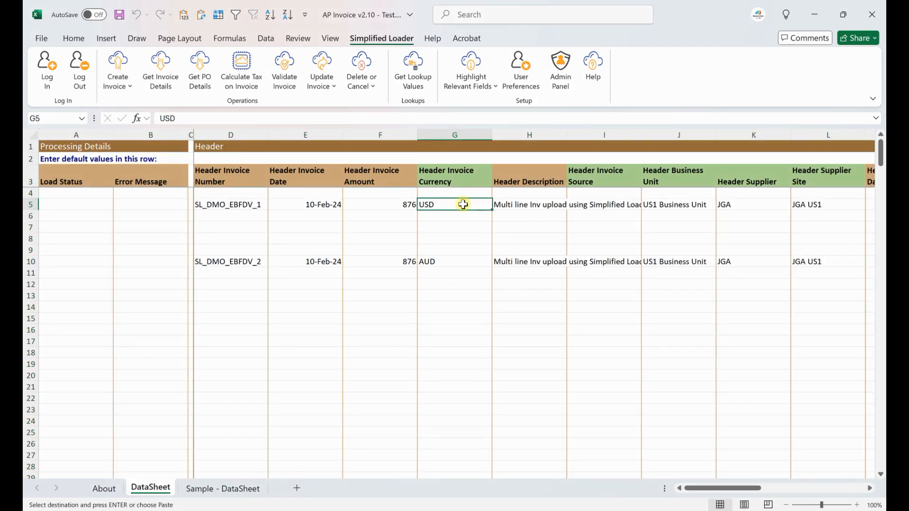
click(453, 263)
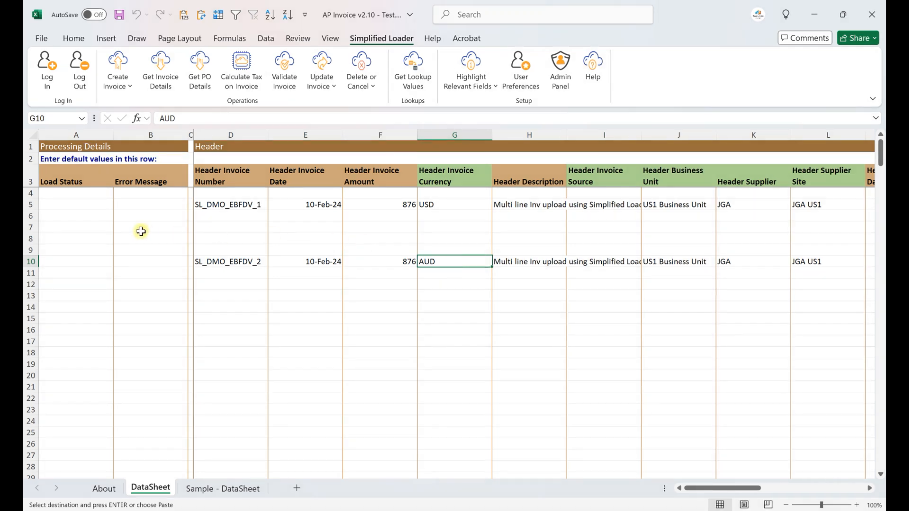
click(36, 202)
drag(36, 202, 31, 364)
click(120, 92)
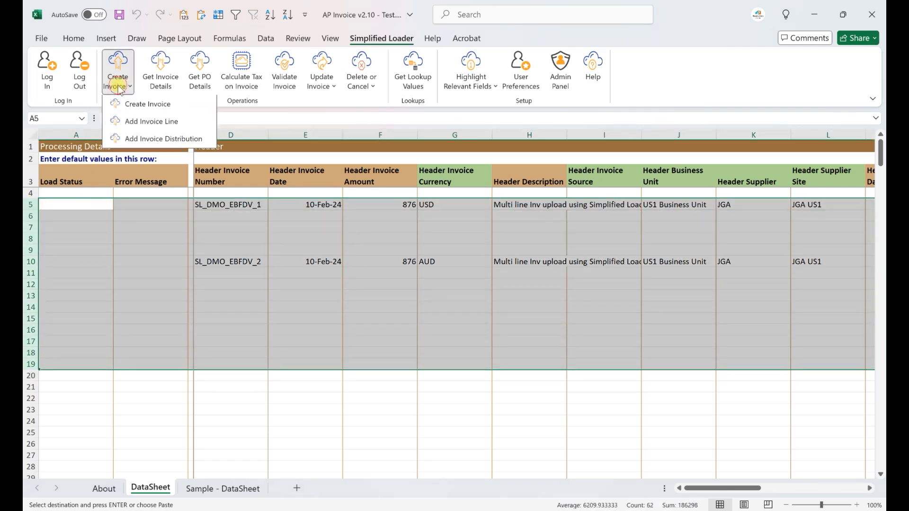
click(125, 105)
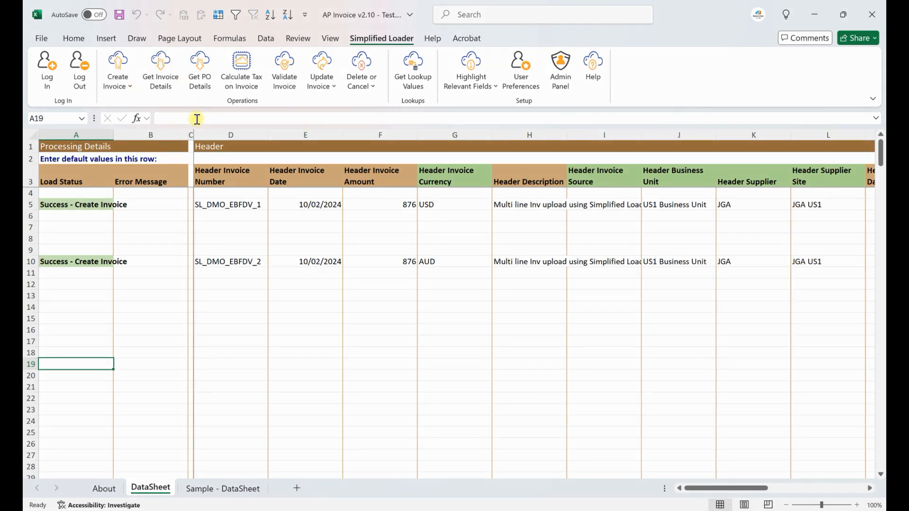
Step: Copy the first invoice number from D5 to D15 and extend it as a series into D16
click(225, 206)
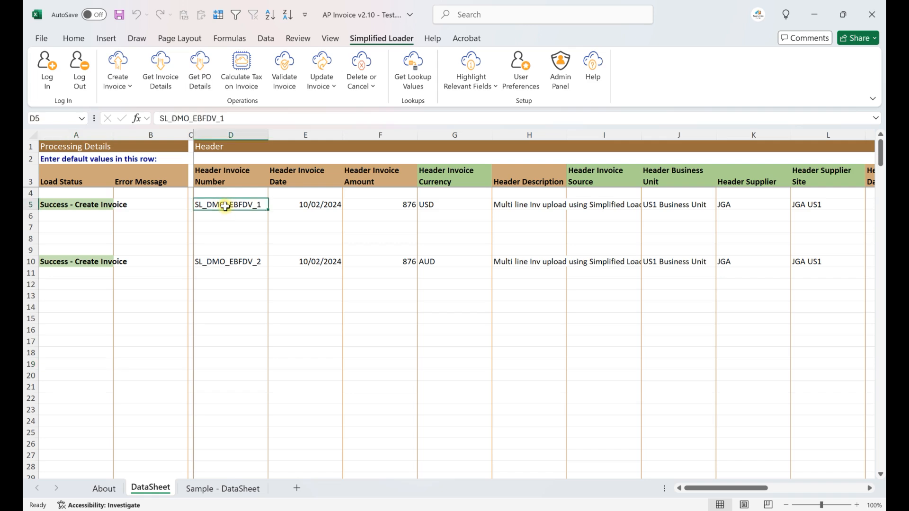
key(ctrl+c)
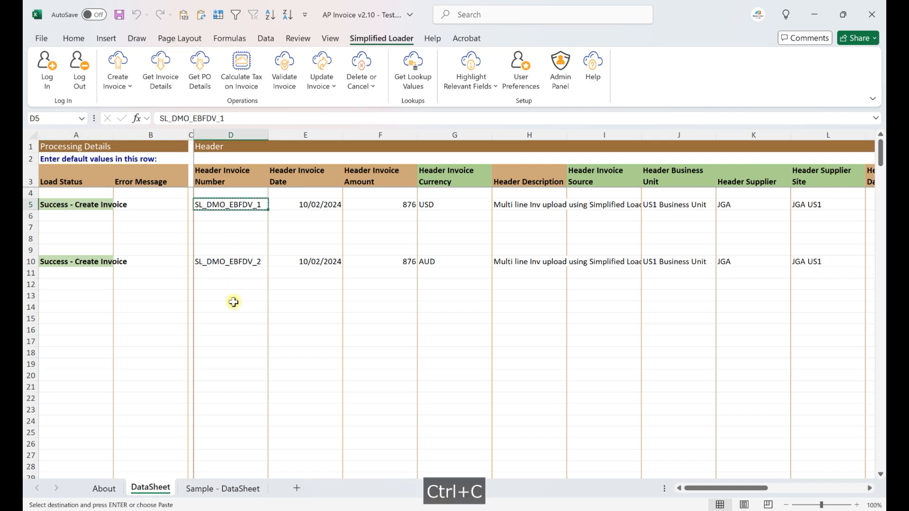
click(234, 317)
key(Return)
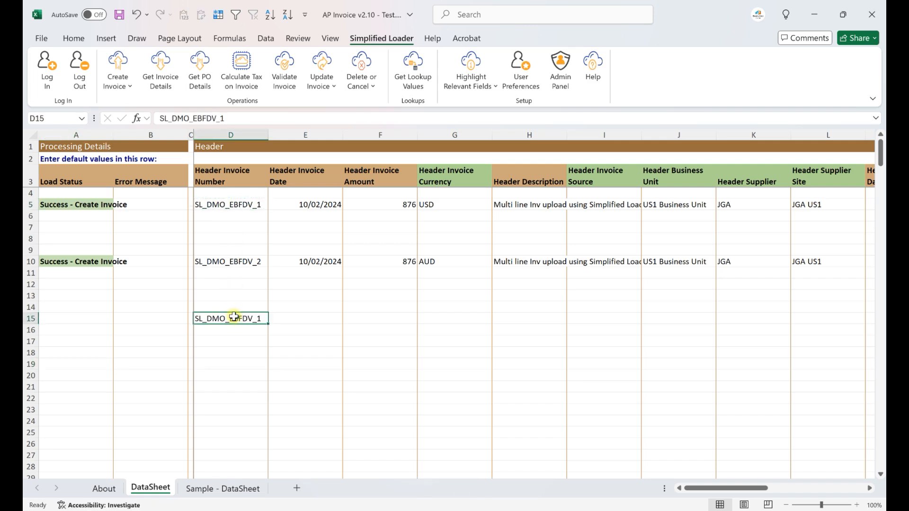
drag(267, 324, 267, 335)
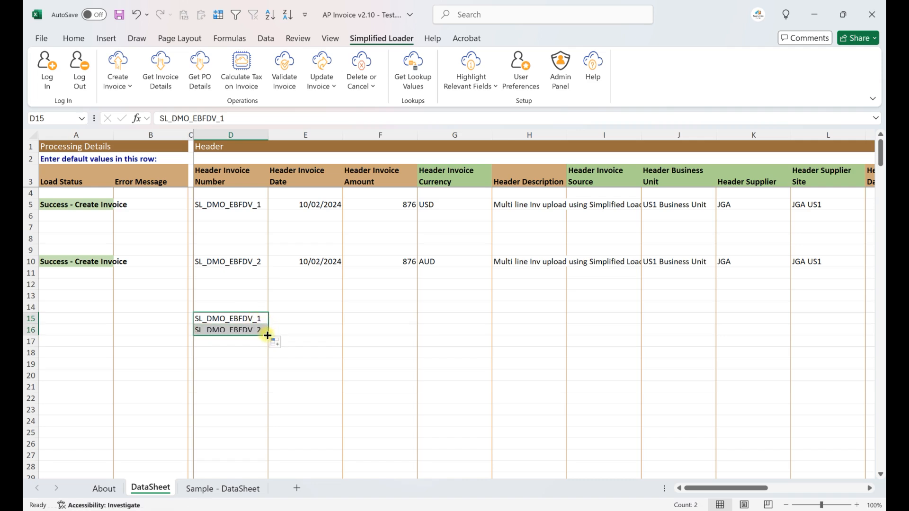
key(shift+space)
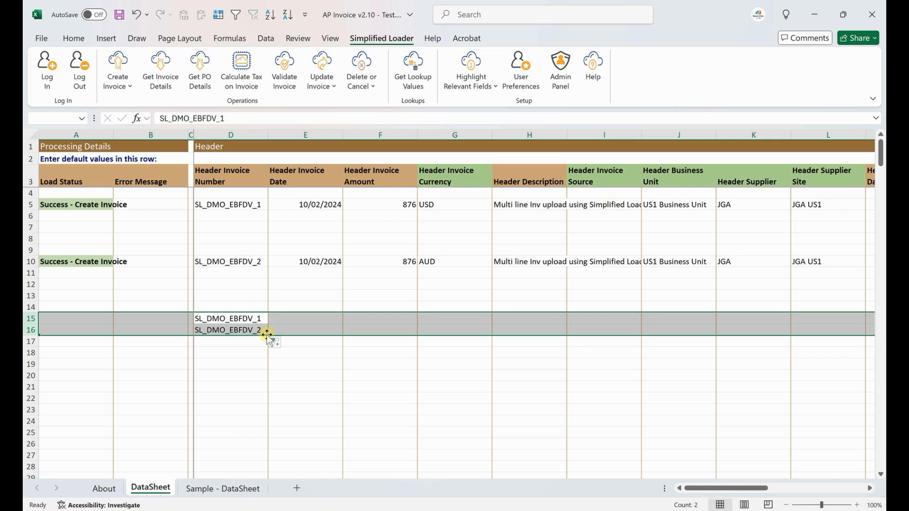
Step: Insert a column before Header Invoice Source and paste Header Conversion Rate Type from the About sheet as values into I3
click(595, 135)
right_click(596, 137)
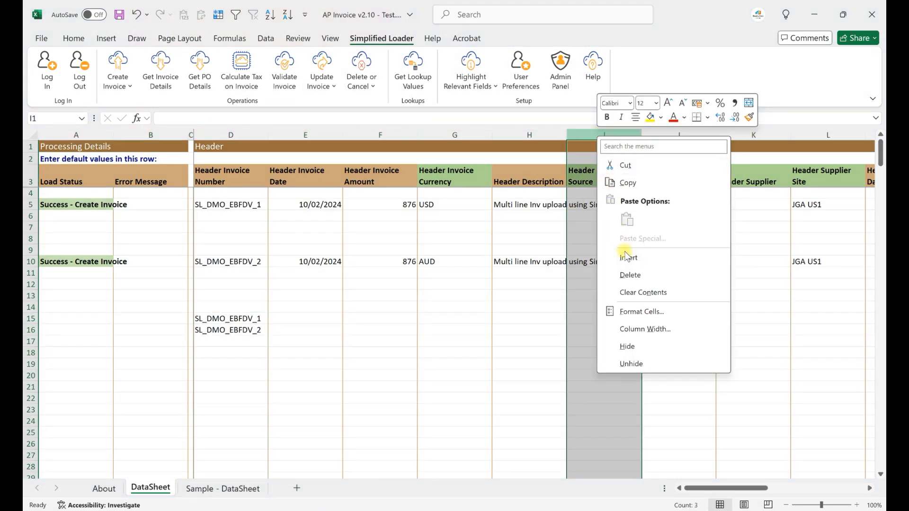
click(626, 257)
click(592, 179)
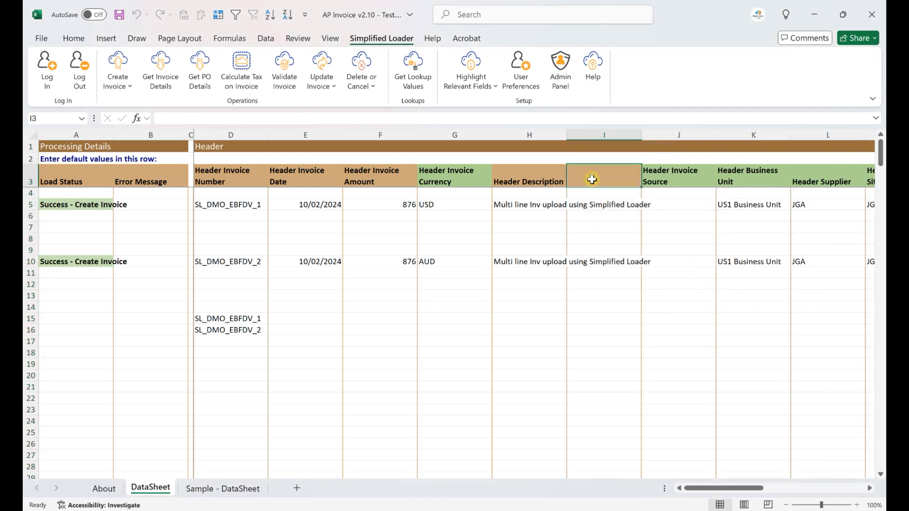
click(104, 489)
key(ctrl+c)
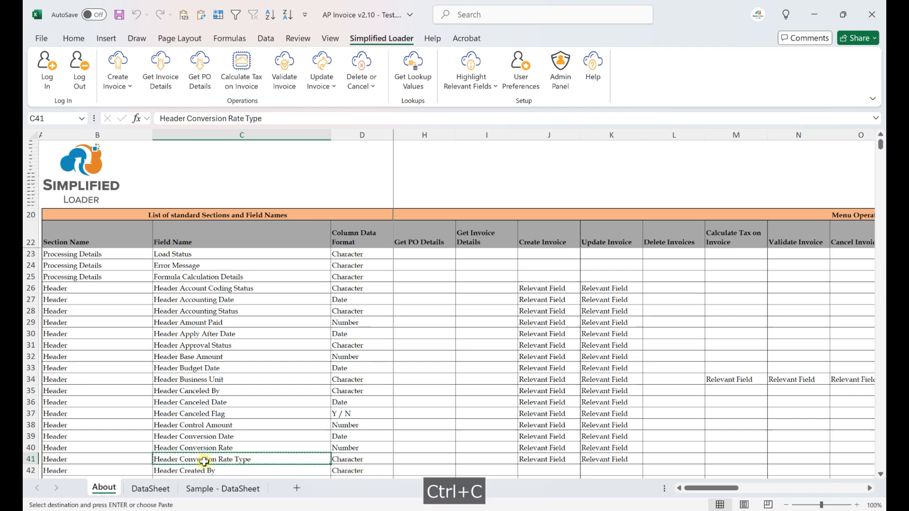
click(151, 491)
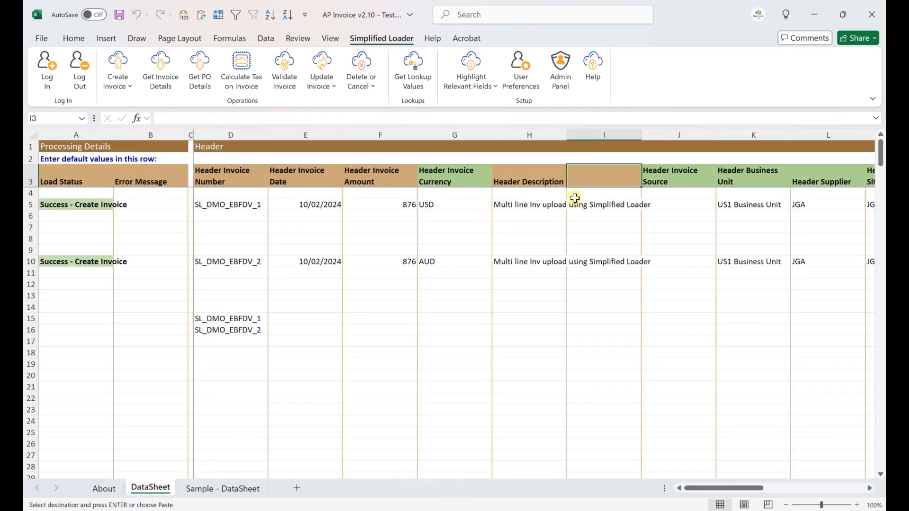
right_click(594, 180)
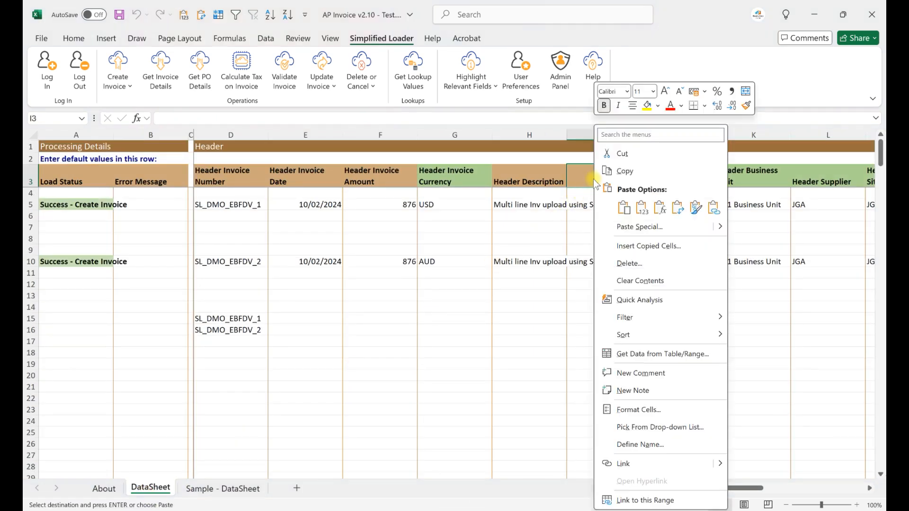
click(642, 206)
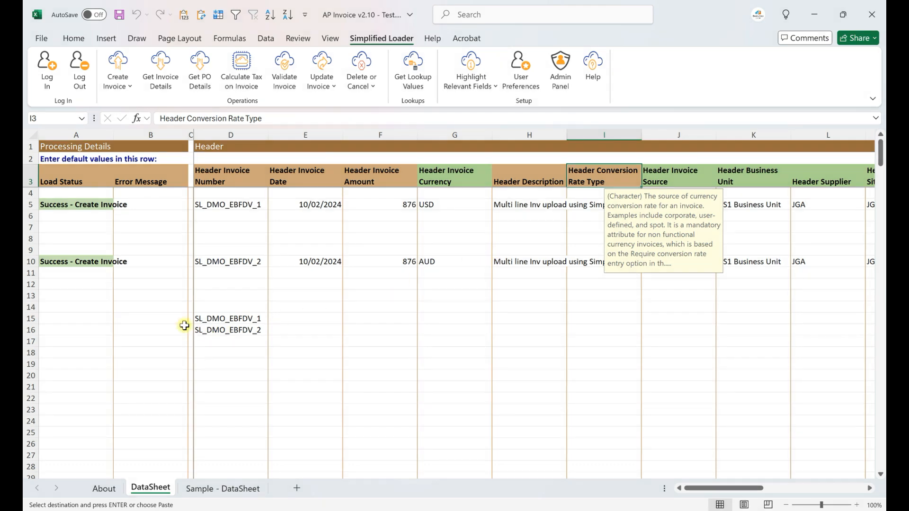
Step: Run Get Invoice Details on rows 15 and 16, and check the conversion rate type of both downloaded invoices
drag(31, 319, 31, 330)
click(159, 70)
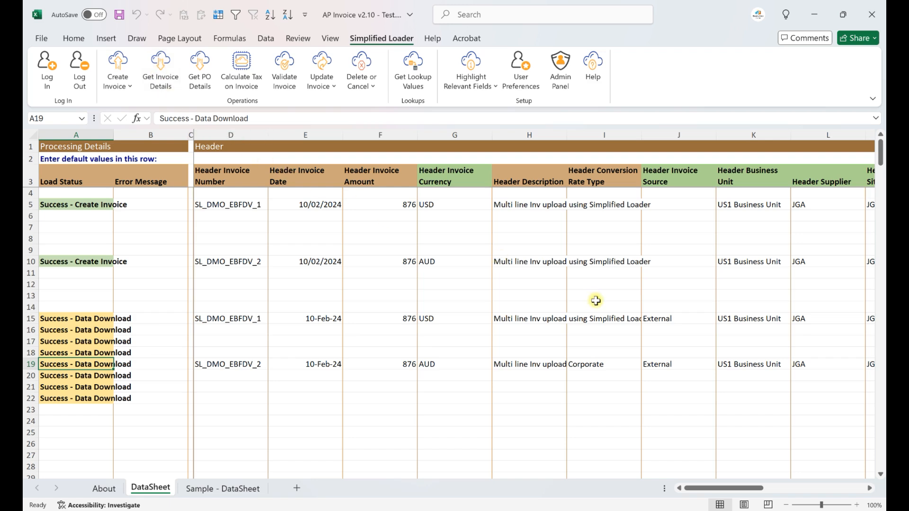
click(599, 317)
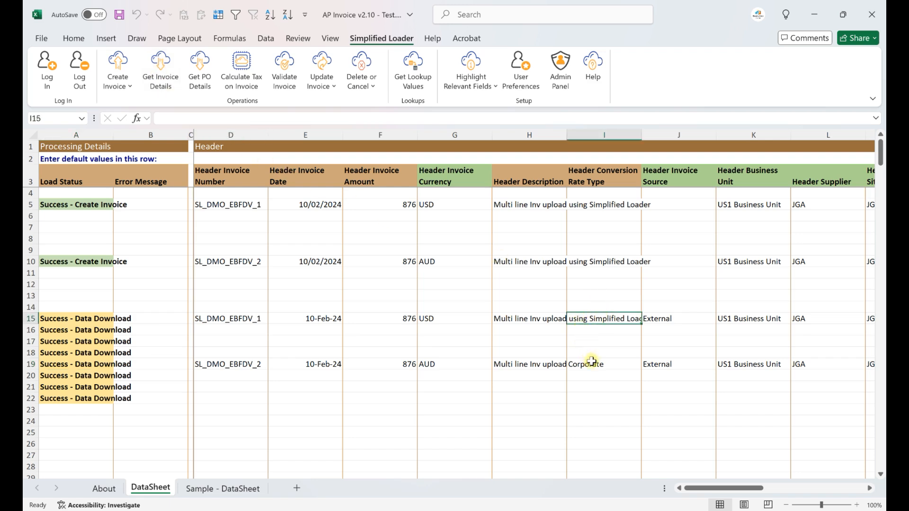
click(619, 364)
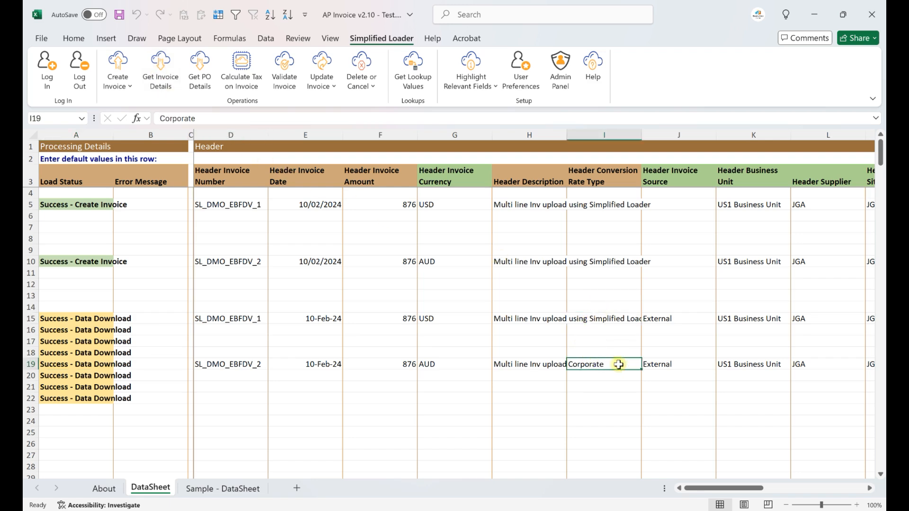